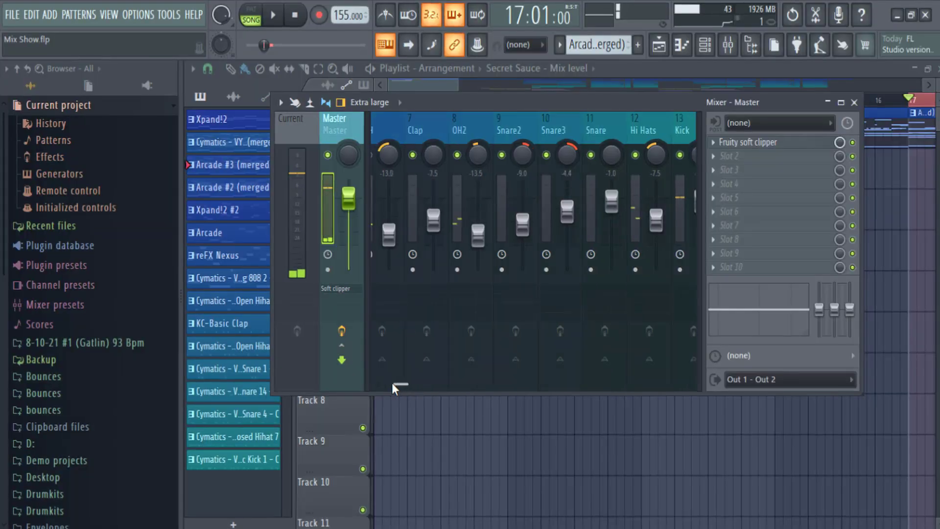
- Inspect the Kick mixer track and play the song with the 808 track muted
scroll(392, 384, "right", 3)
left_click_drag(392, 385, 327, 423)
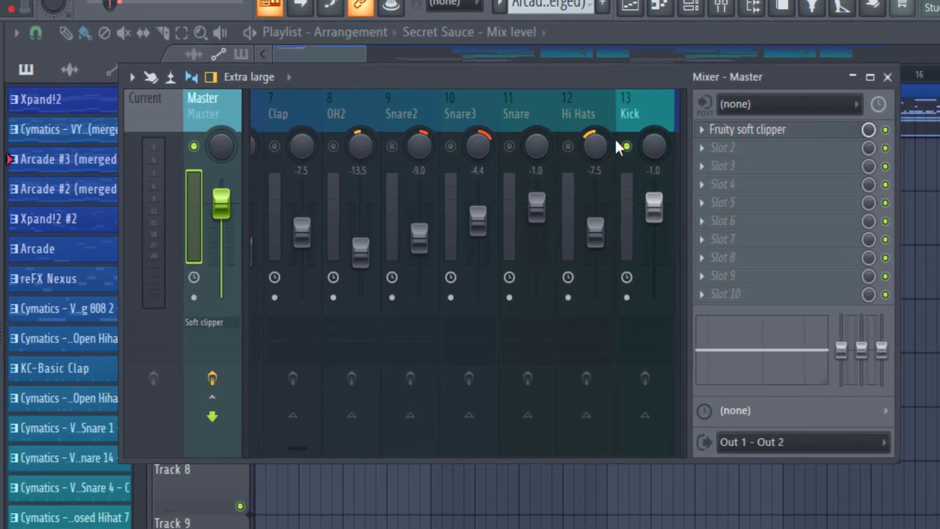
left_click(636, 114)
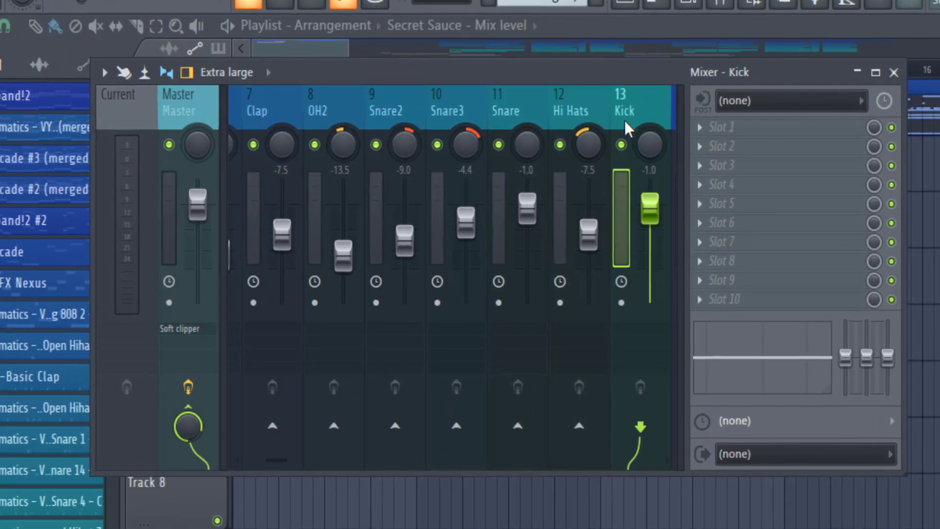
left_click_drag(277, 465, 266, 471)
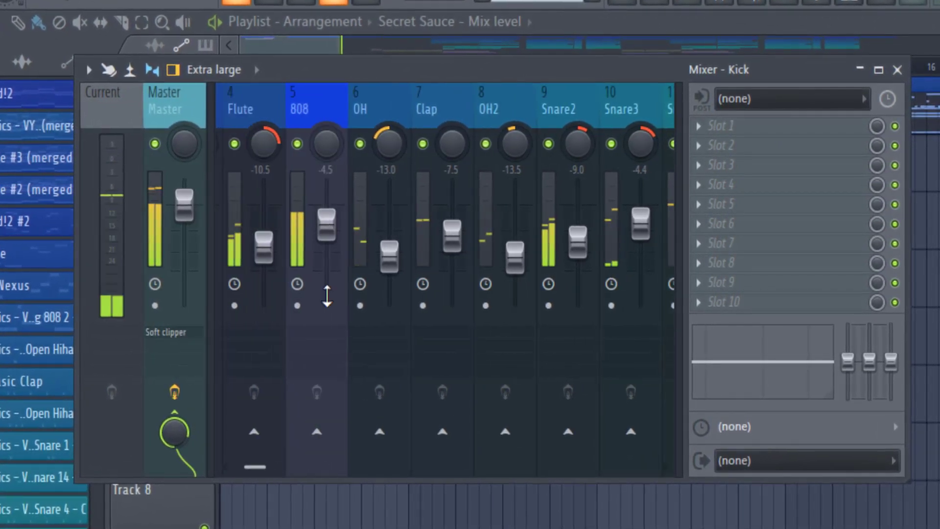
left_click(303, 144)
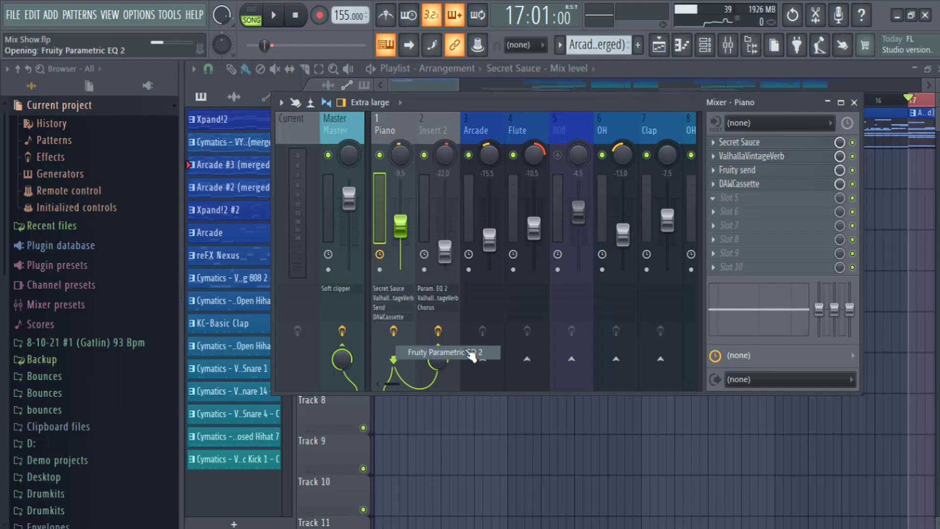
- Add Fruity Parametric EQ 2 to the Piano mixer track and play the song with the Piano soloed
left_click(468, 353)
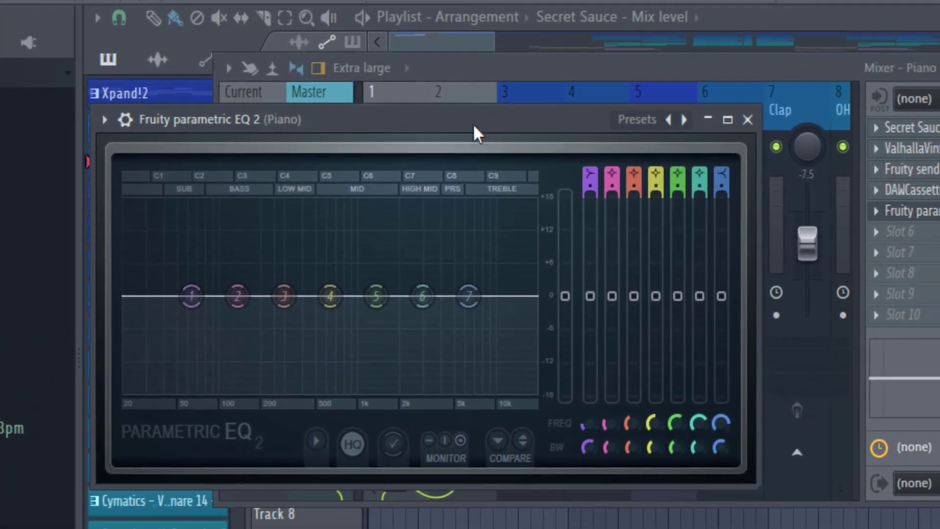
left_click_drag(473, 126, 845, 139)
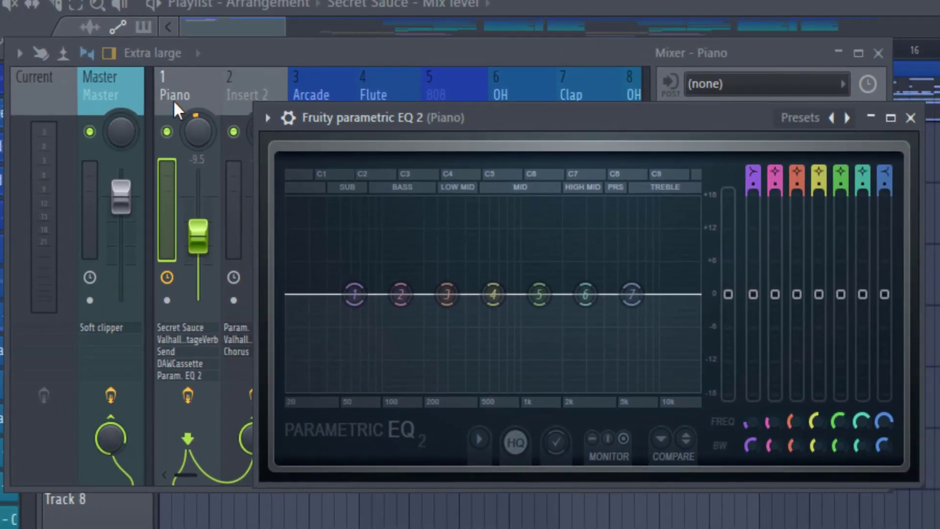
left_click(383, 115)
key("space")
right_click(377, 146)
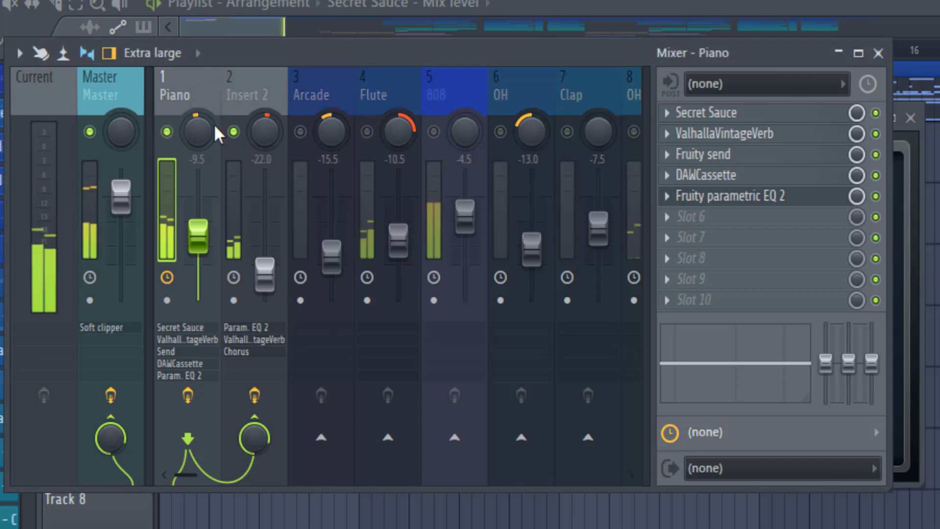
- Roll off the Piano's low end with EQ band 1 as a steep high-pass just above 100 Hz, and close the EQ
left_click(733, 203)
left_click(719, 198)
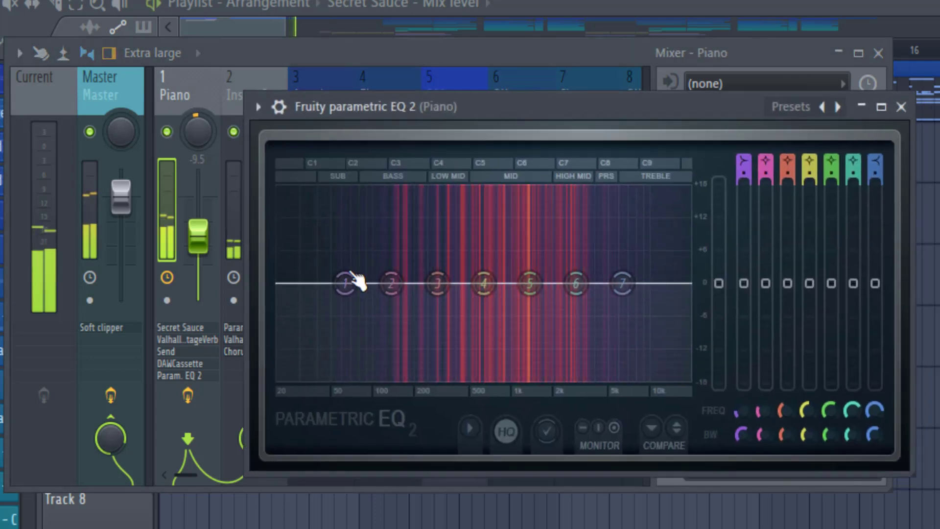
left_click_drag(360, 279, 375, 377)
left_click_drag(740, 173, 740, 150)
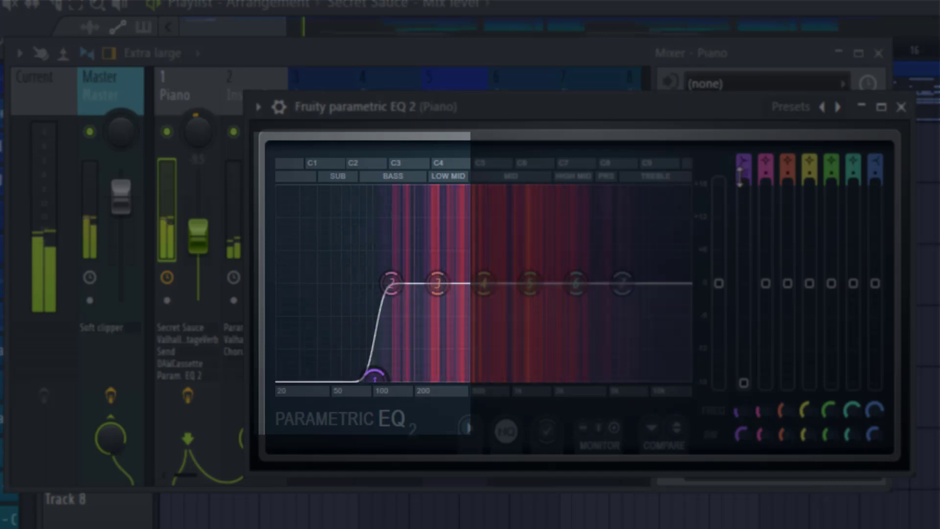
left_click_drag(371, 378, 387, 378)
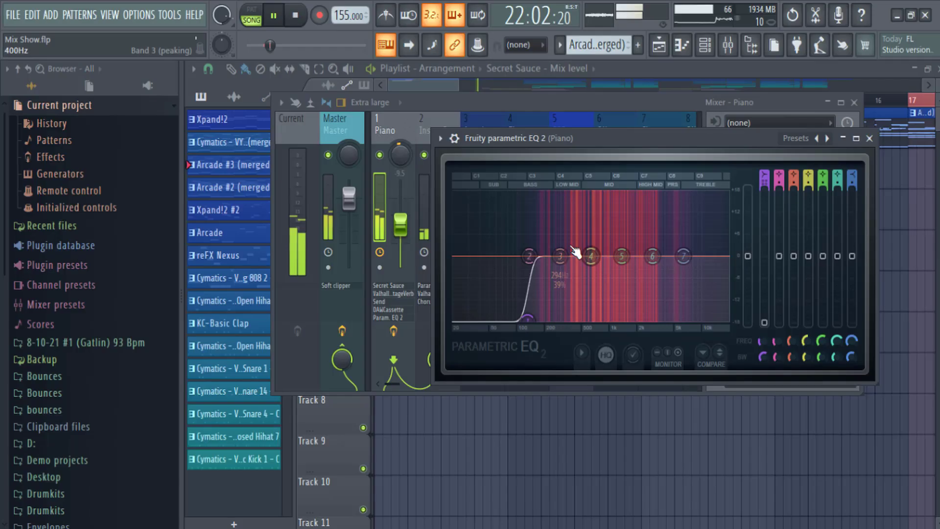
left_click(869, 138)
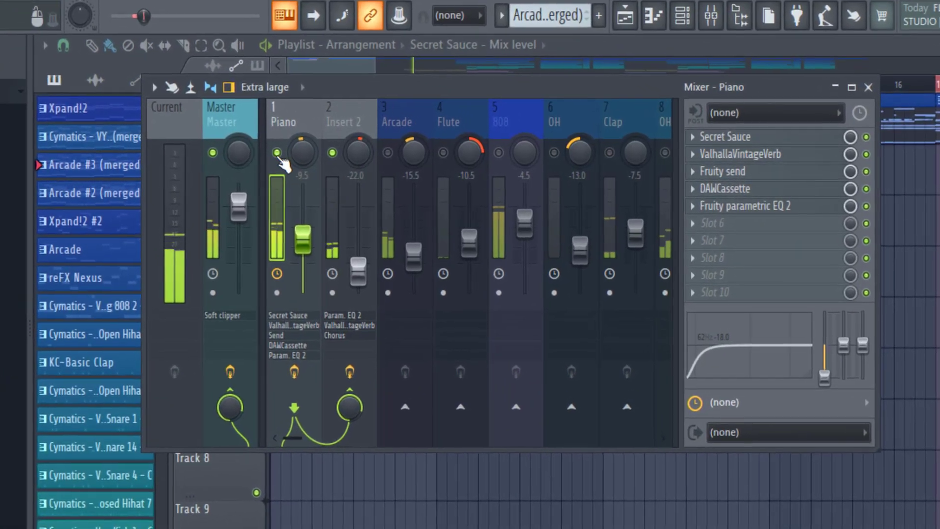
- Insert Fruity Parametric EQ 2 in slot 1 of the 808 mixer track
left_click(507, 123)
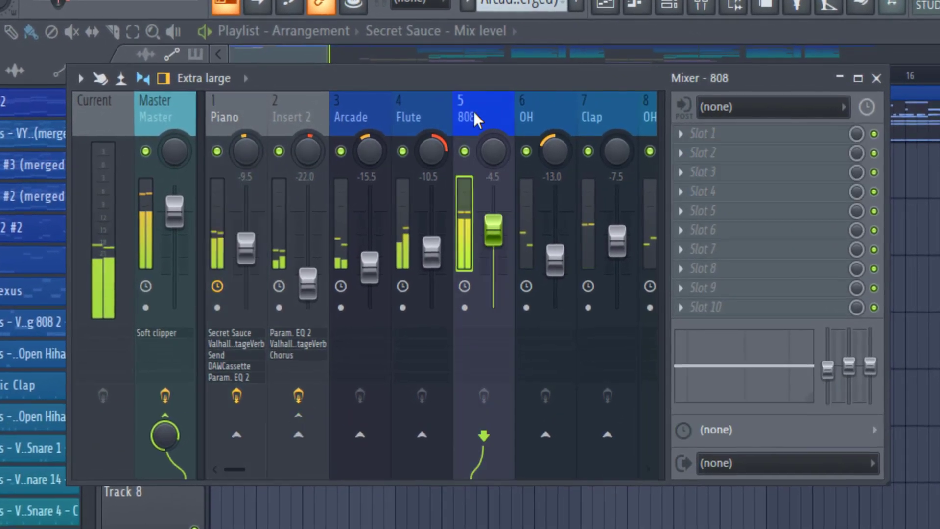
left_click(710, 135)
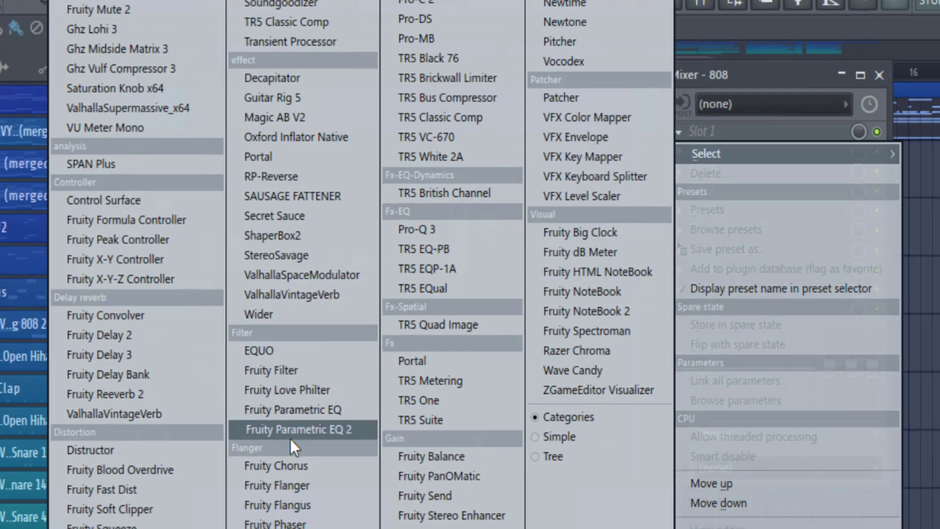
left_click(290, 437)
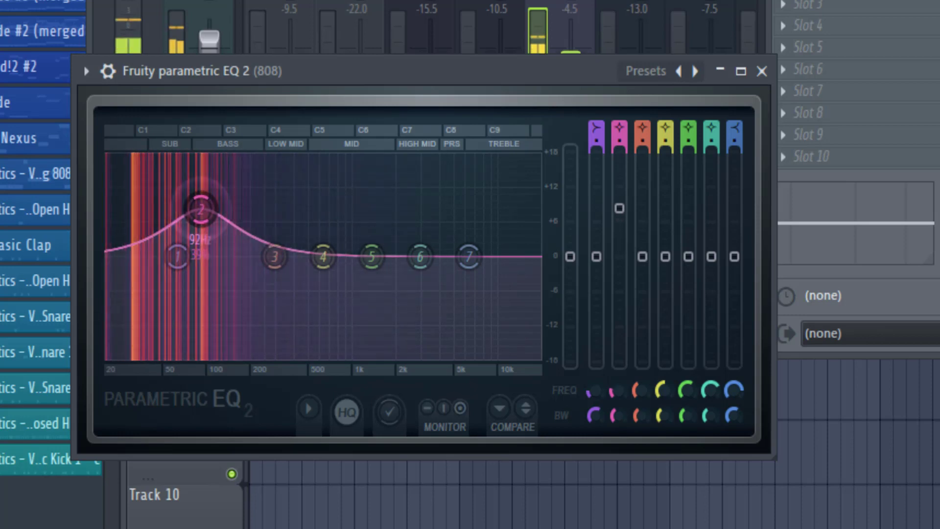
- Place a narrow band 2 boost at about 92 Hz on the 808 EQ and lower it to just below 0 dB
left_click_drag(155, 208, 200, 208)
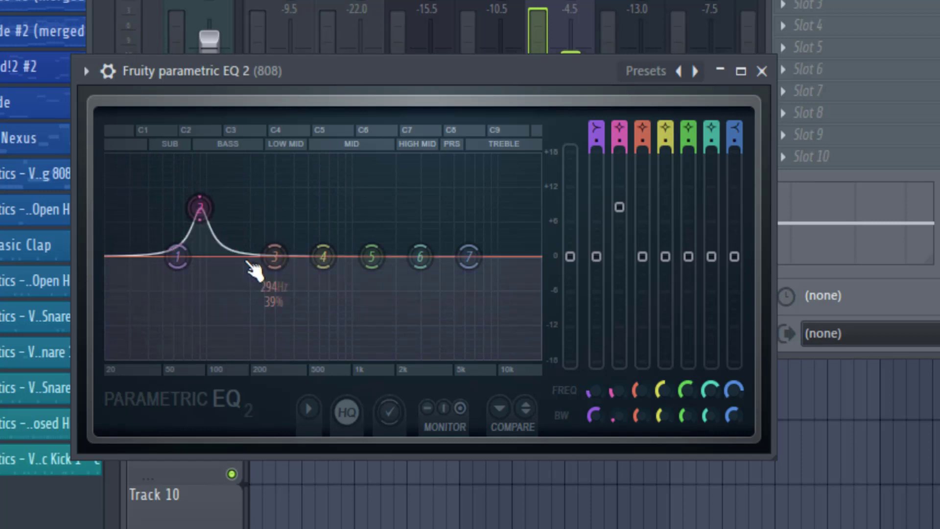
left_click_drag(620, 208, 619, 223)
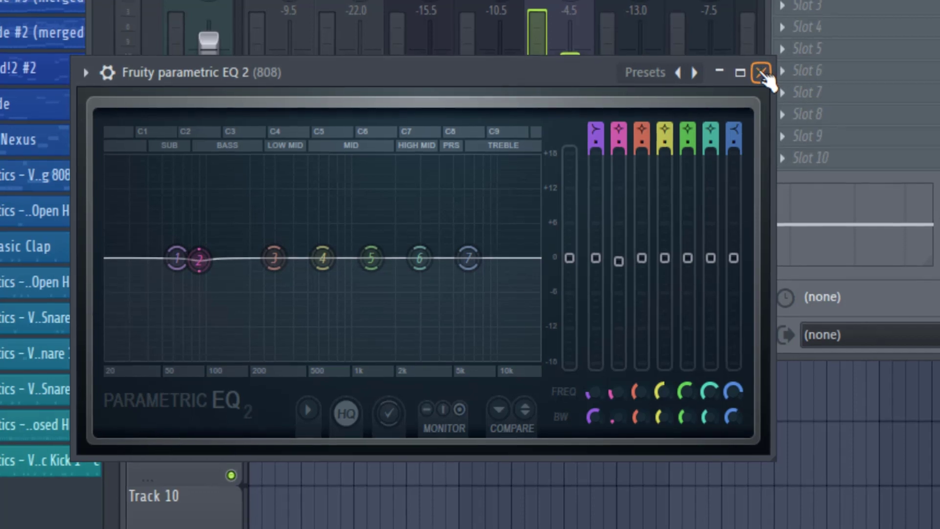
left_click(762, 72)
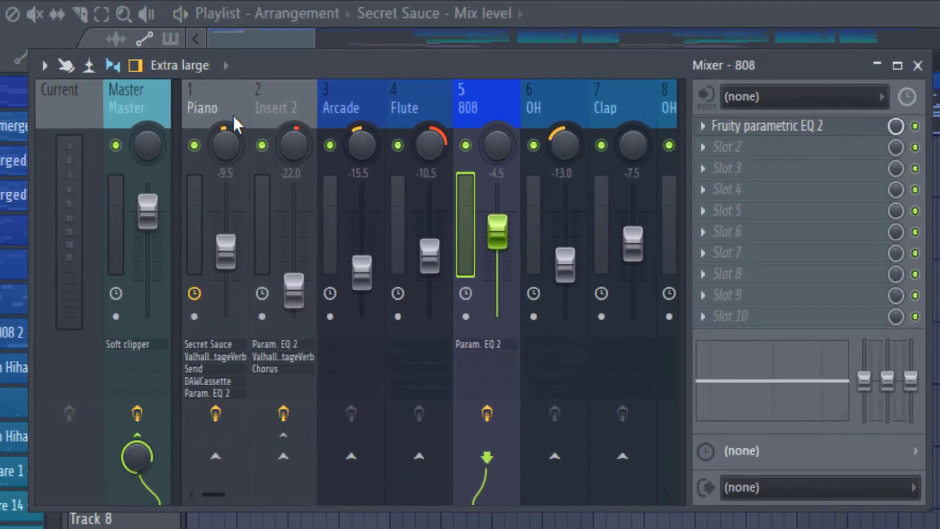
- Select the Piano track, toggle the mutes of Piano and Insert 2, and leave only Insert 2 muted
left_click(234, 123)
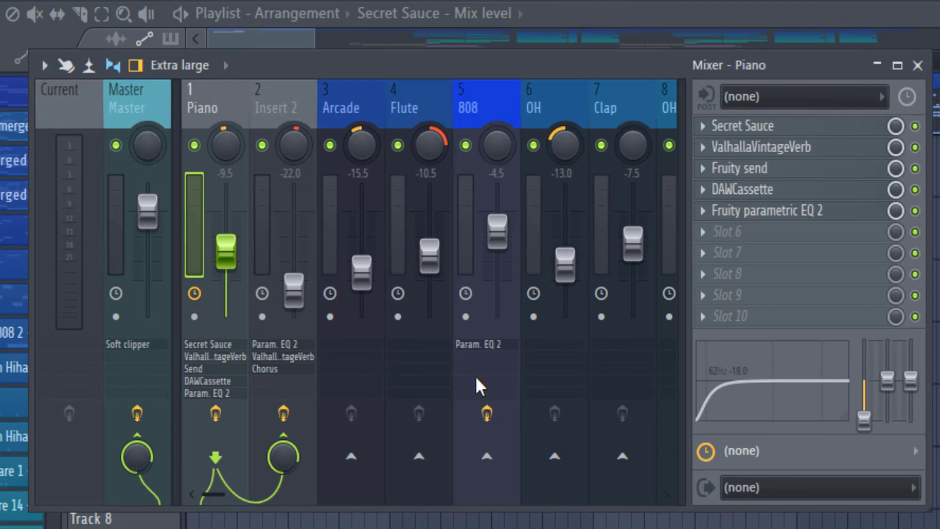
left_click(262, 144)
left_click(194, 145)
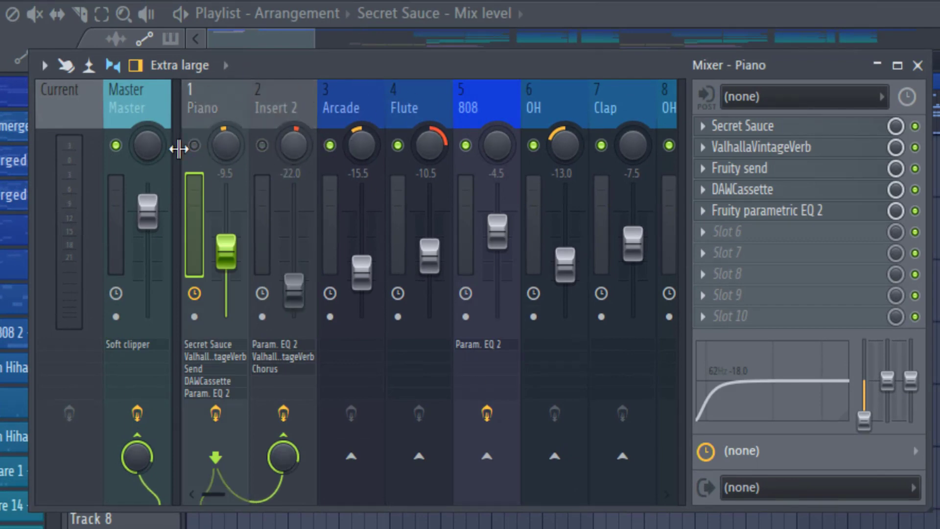
left_click(262, 145)
left_click(195, 145)
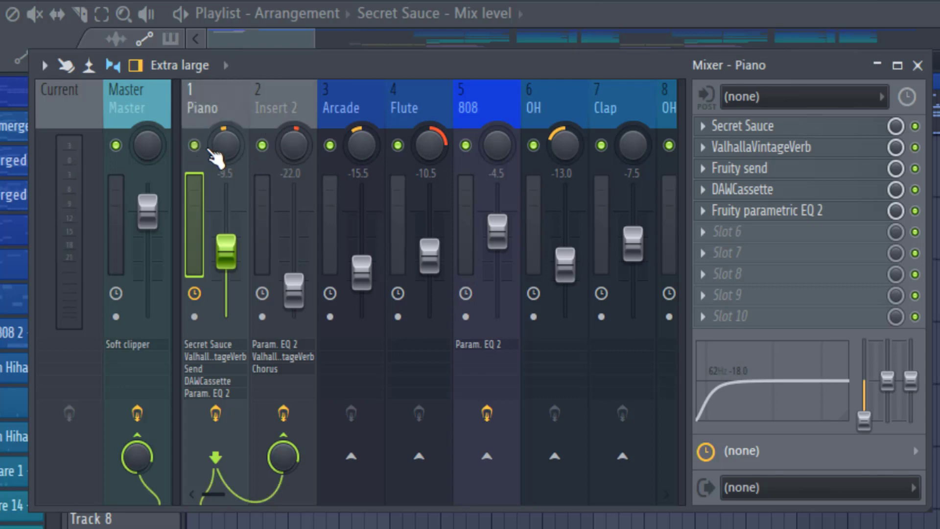
left_click(262, 145)
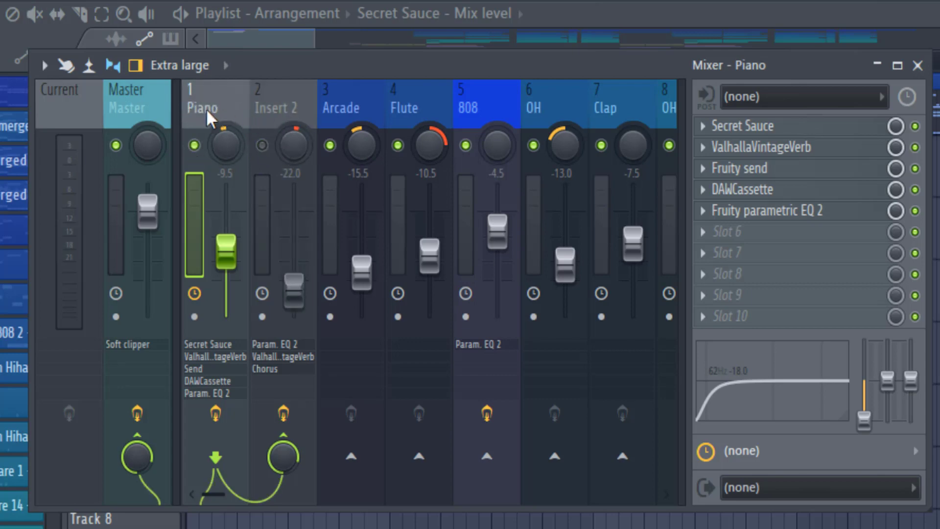
- Find the Piano's resonance just below 500 Hz with a narrow EQ band 3 boost and cut it by about 4 dB
left_click(767, 210)
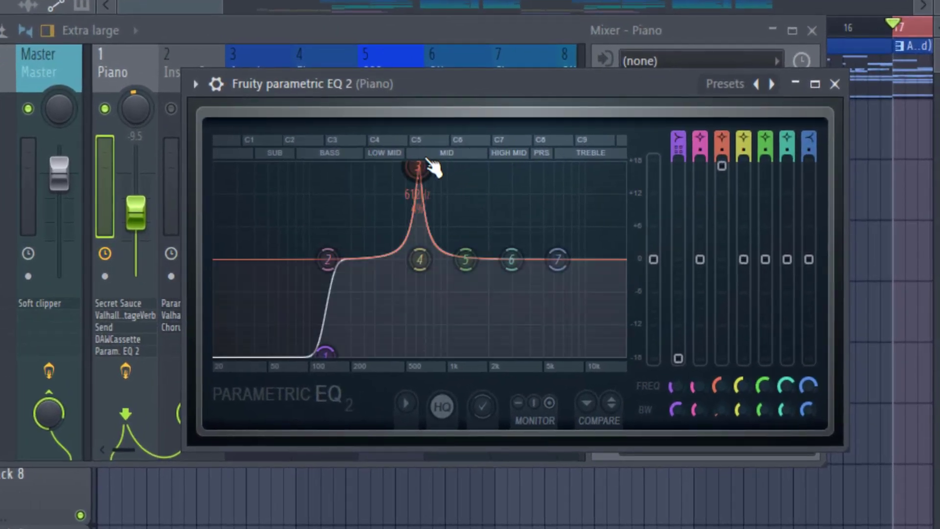
mouse_move(418, 169)
left_mouse_down()
mouse_move(451, 167)
mouse_move(381, 166)
mouse_move(401, 166)
left_mouse_up()
key("space")
scroll(400, 167, "down", 3)
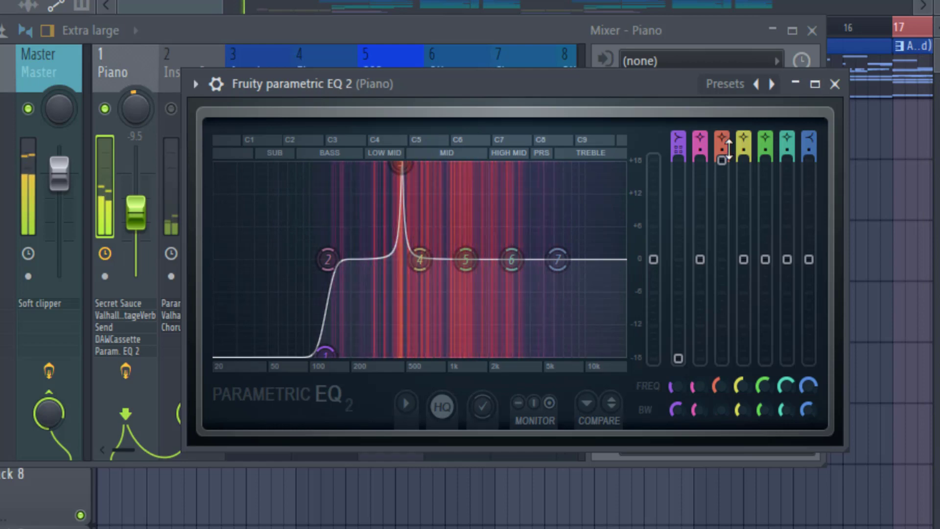
left_click_drag(722, 160, 721, 281)
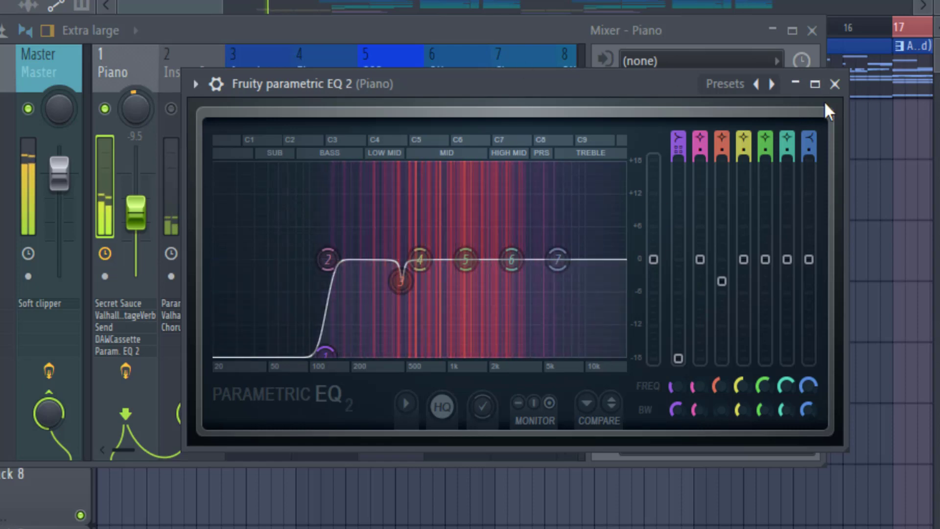
- Sweep a narrow band 2 boost on the Piano EQ and turn it into a slight cut at about 183 Hz
left_click_drag(333, 259, 387, 213)
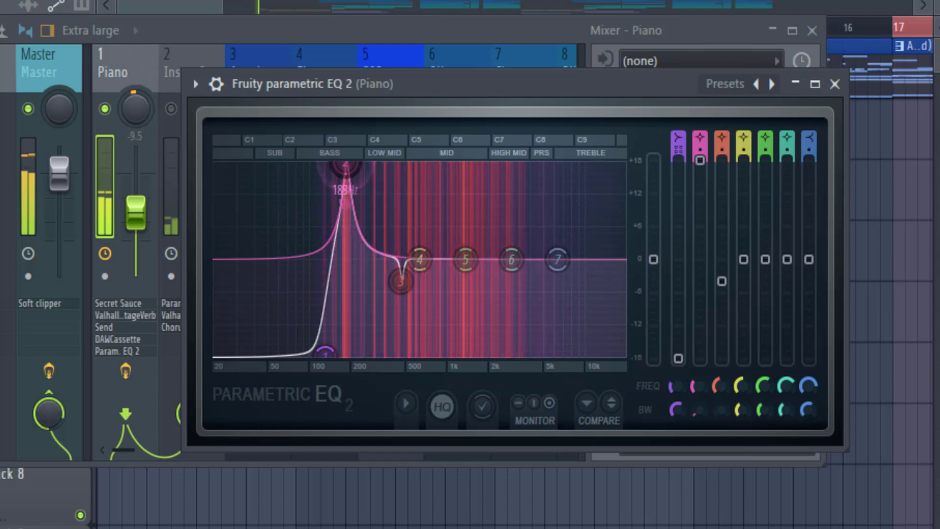
left_click_drag(350, 171, 354, 179)
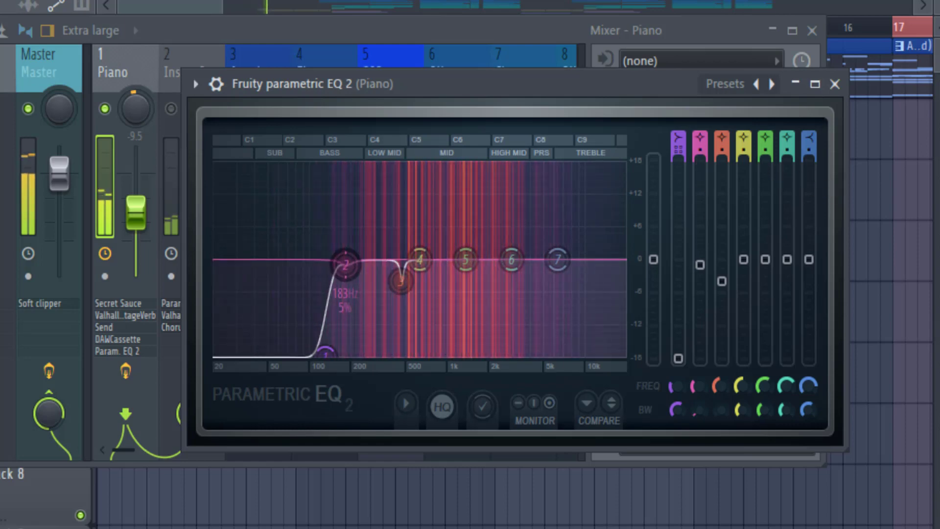
left_click_drag(701, 270, 701, 274)
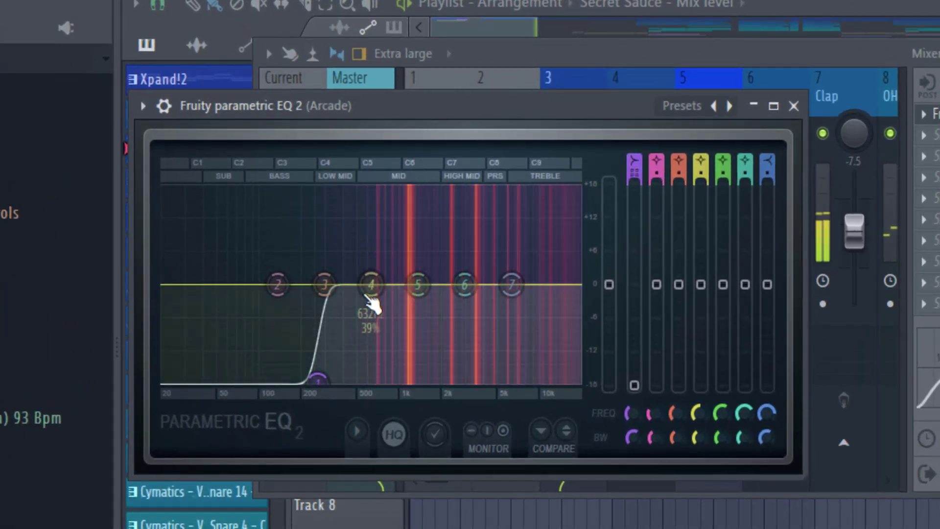
- Try sweeping a narrow band 4 boost through the Arcade EQ's mids and turning it into a cut of about 3 dB
left_click_drag(371, 283, 350, 199)
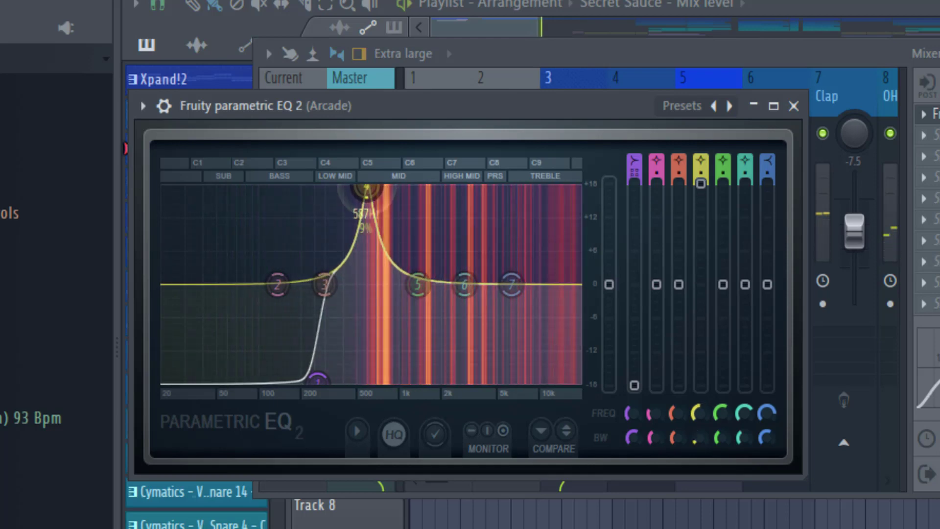
left_click_drag(363, 191, 464, 191)
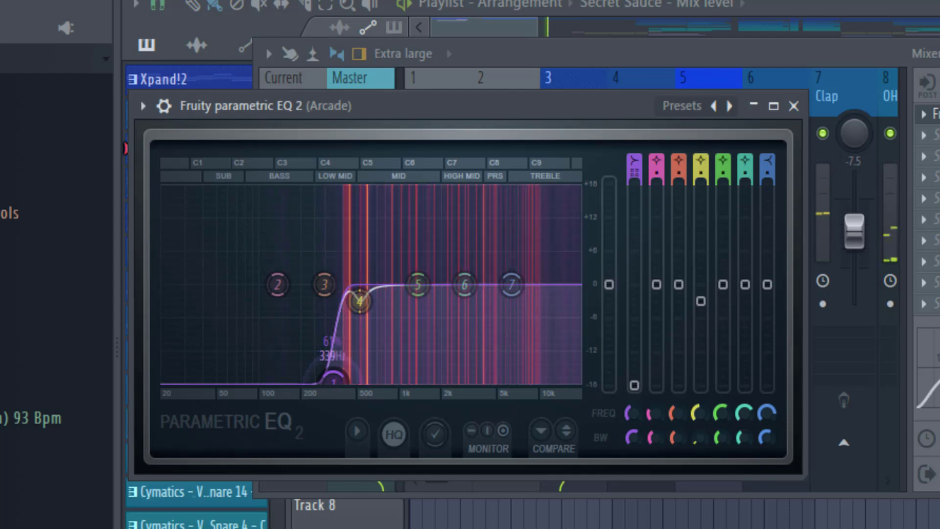
left_click(793, 105)
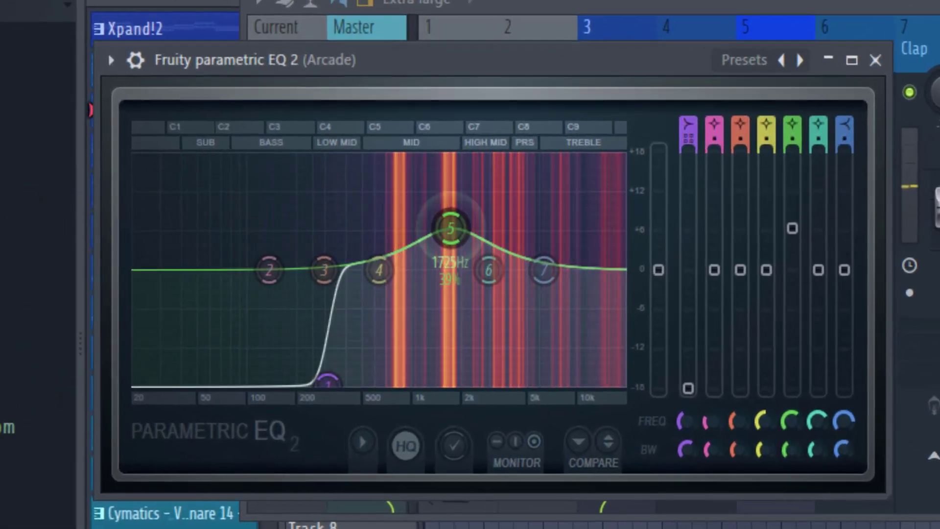
- Boost band 5 on the Arcade EQ by about 3 dB near 1326 Hz with 39% bandwidth, and close the EQ
left_click_drag(451, 228, 431, 255)
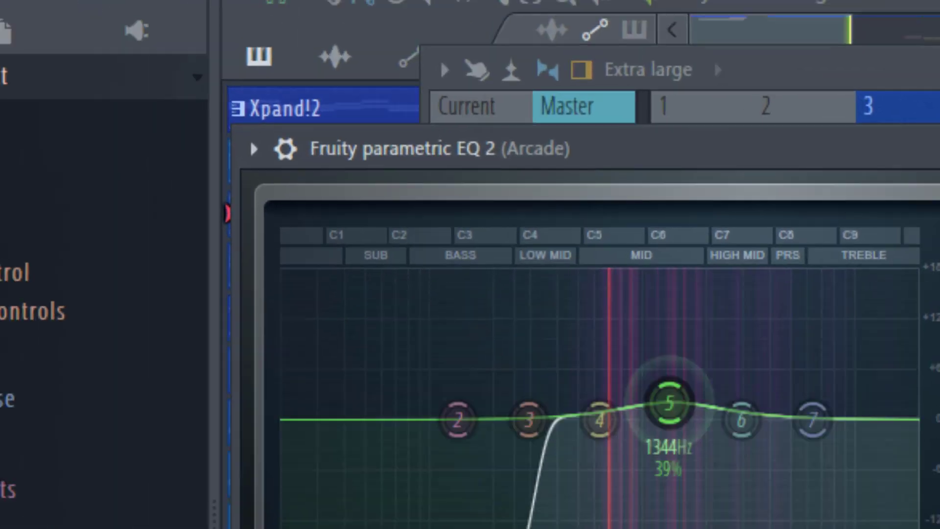
left_click_drag(670, 403, 669, 396)
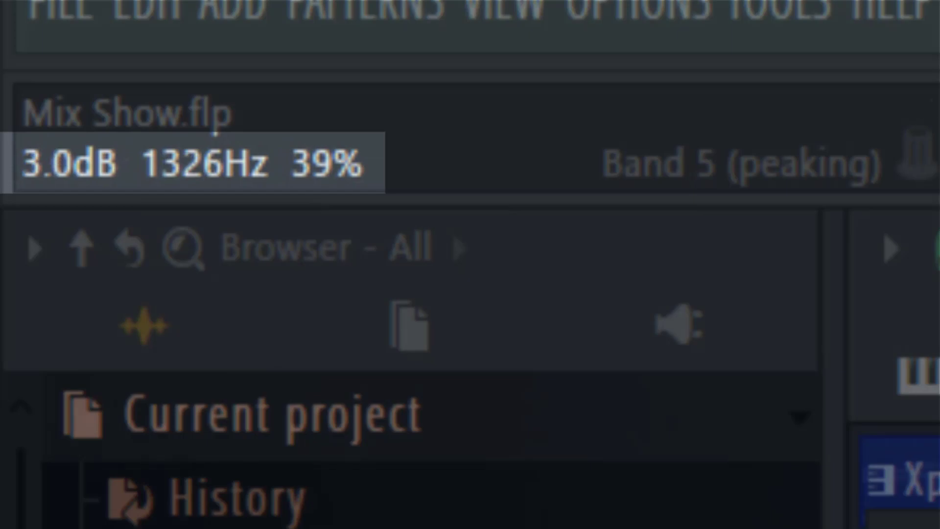
left_click_drag(823, 501, 821, 501)
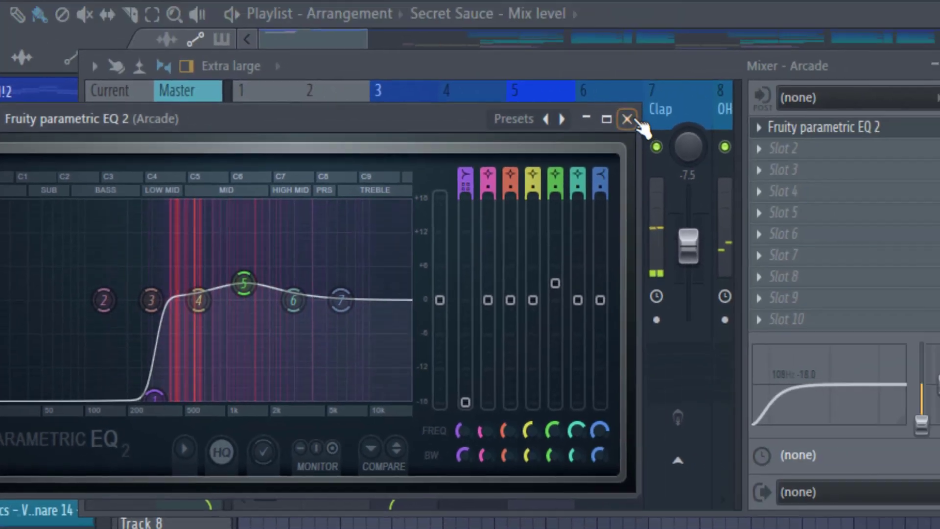
left_click(861, 34)
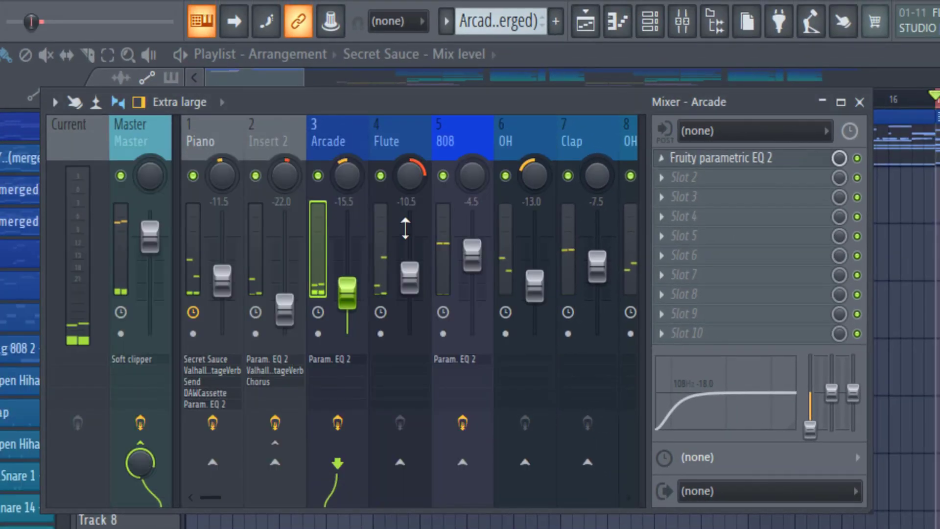
- Try a wide band 5 boost near 1381 Hz on the Piano EQ, turn it into a narrow cut of about 1 dB, and toggle the EQ to compare
left_click(212, 141)
left_click(725, 236)
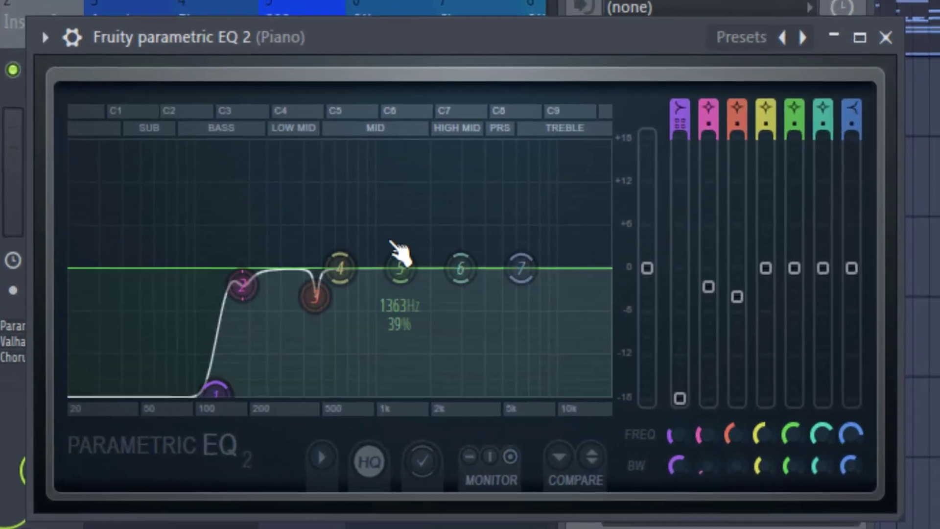
left_click_drag(404, 266, 398, 183)
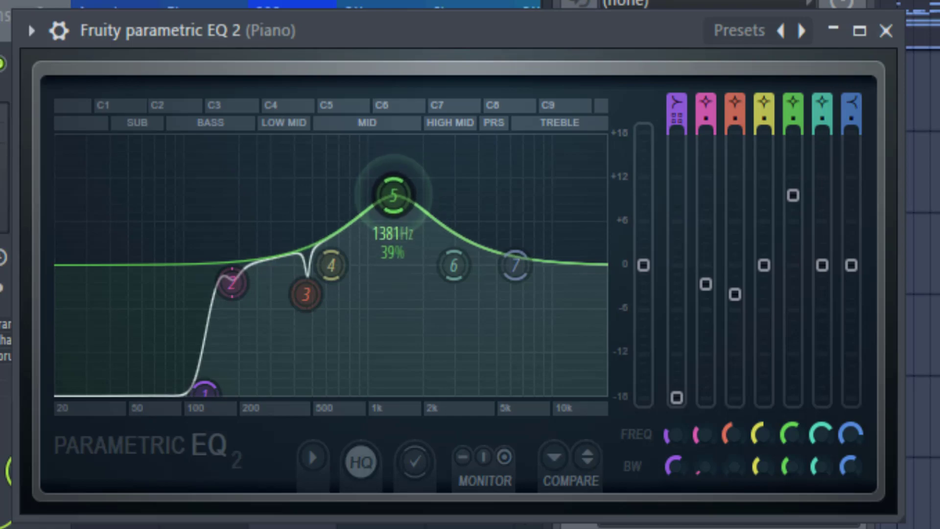
left_click_drag(393, 195, 389, 282)
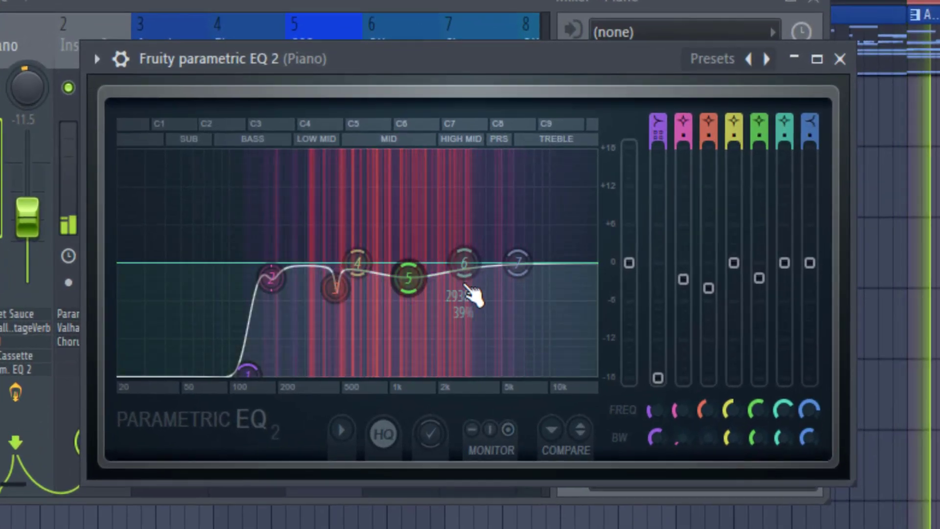
left_click_drag(756, 286, 756, 285)
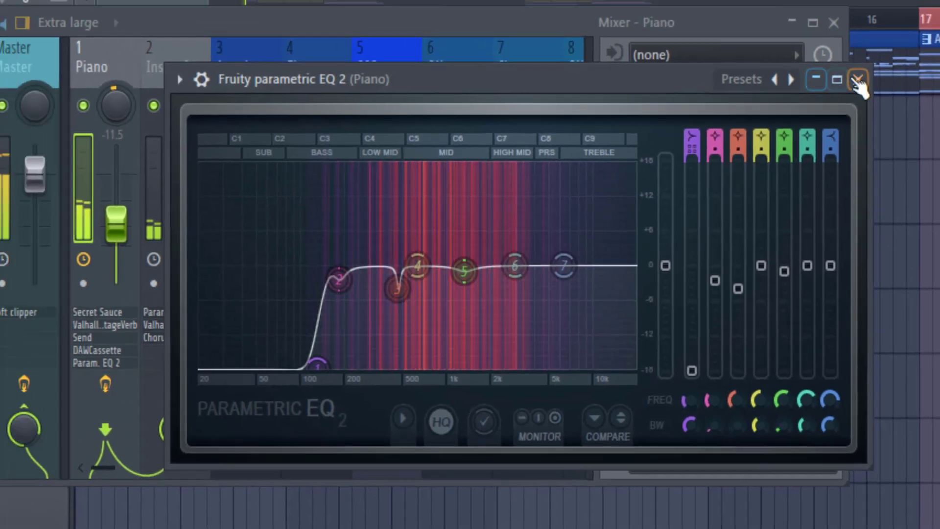
left_click(840, 59)
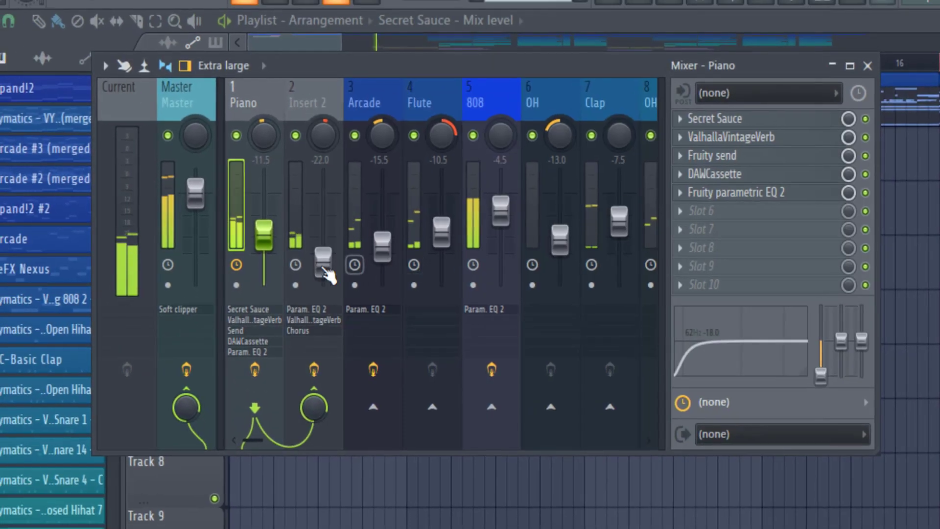
left_click(867, 195)
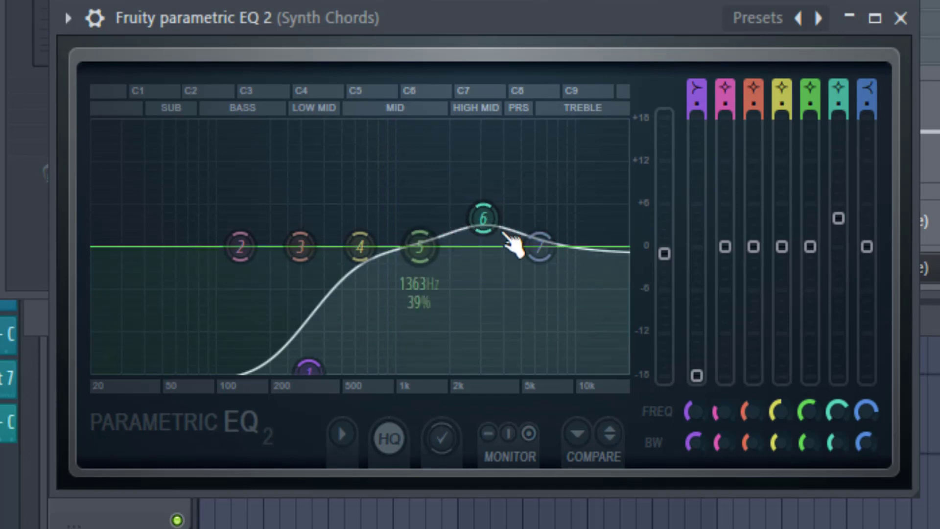
- Lower the Synth Chords EQ's main level to about -4 dB, comparing it with the reset level, and close the EQ
left_click_drag(666, 264, 665, 269)
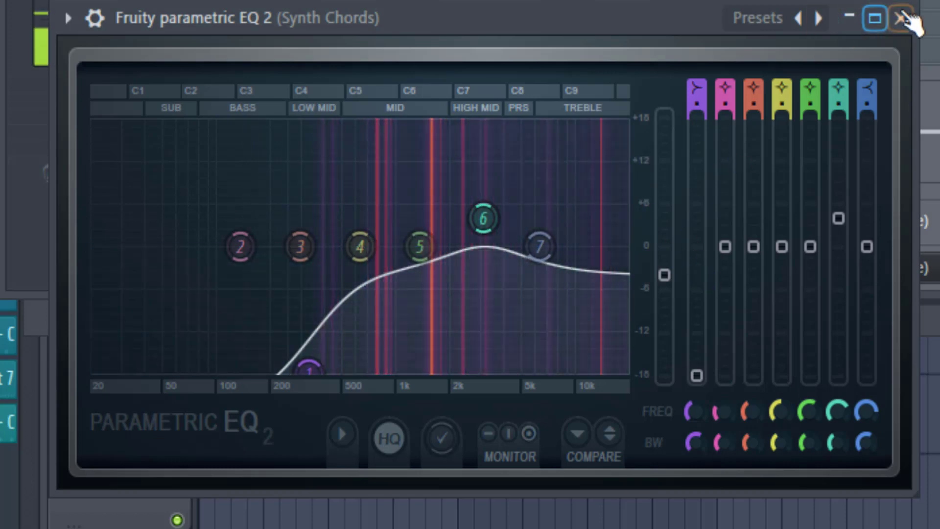
right_click(673, 271)
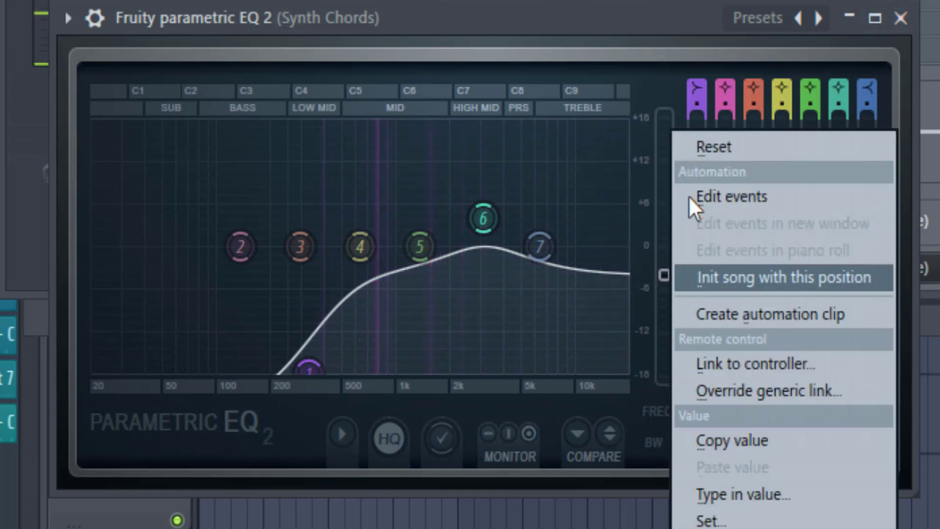
left_click(692, 147)
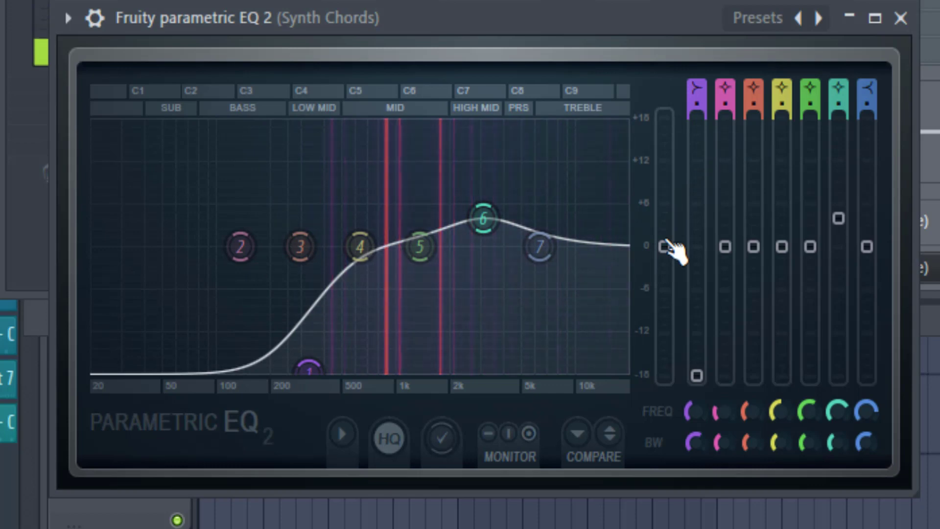
left_click_drag(674, 250, 665, 275)
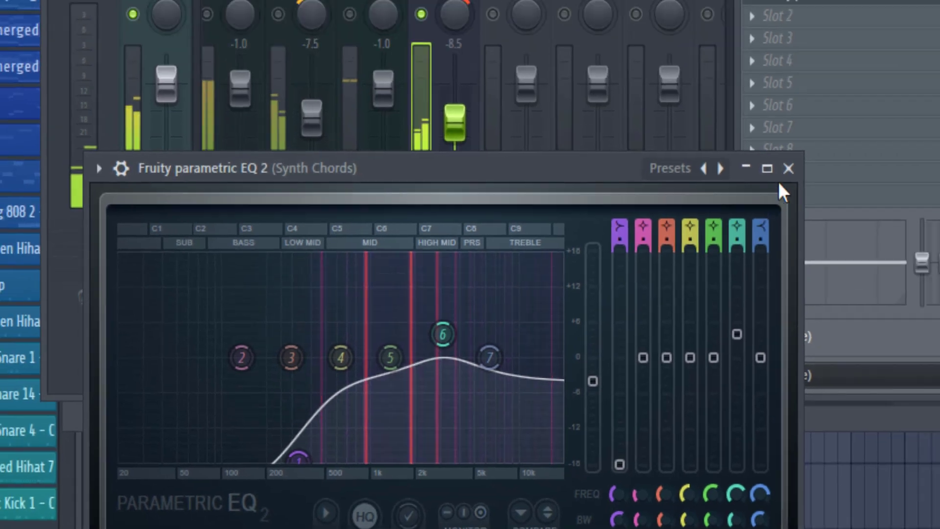
left_click(788, 168)
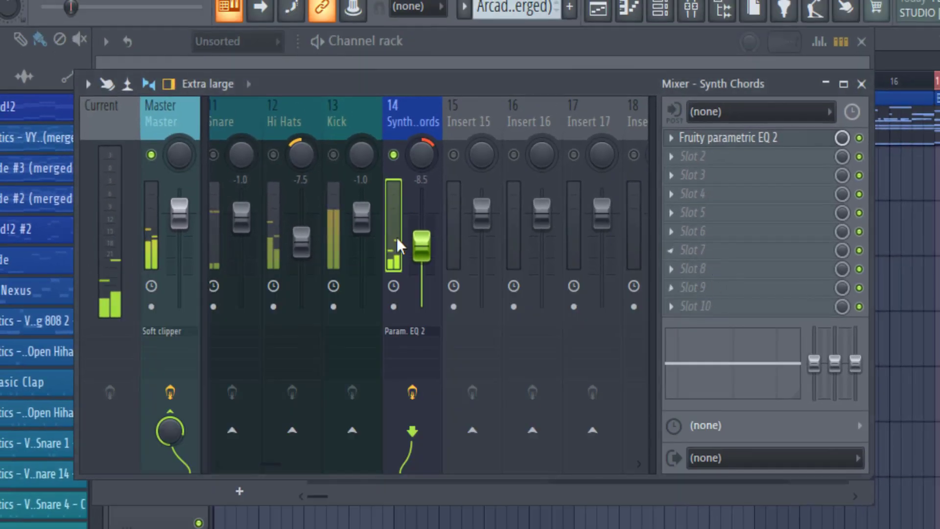
- Lower the main level of the Arcade track's EQ to about -2 dB to offset its band 5 boost, and close the EQ
left_click_drag(278, 465, 238, 464)
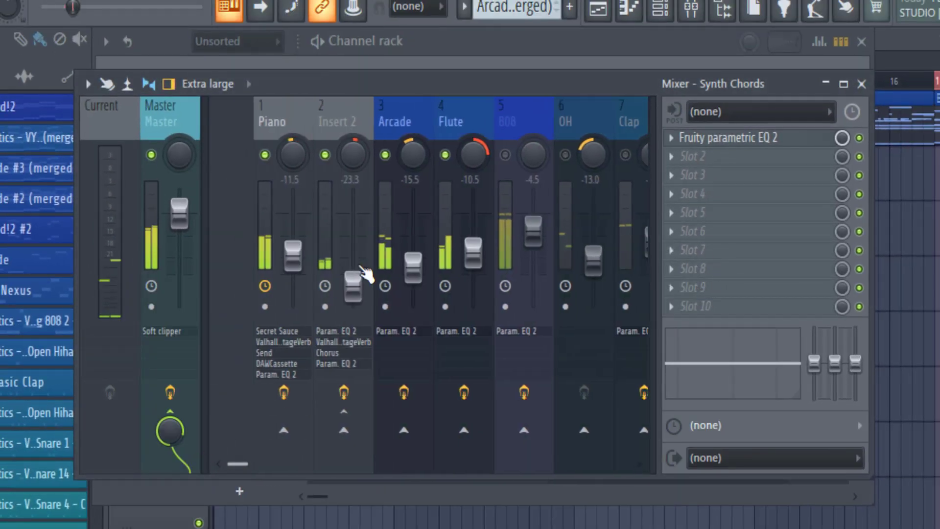
left_click(358, 122)
left_click(710, 137)
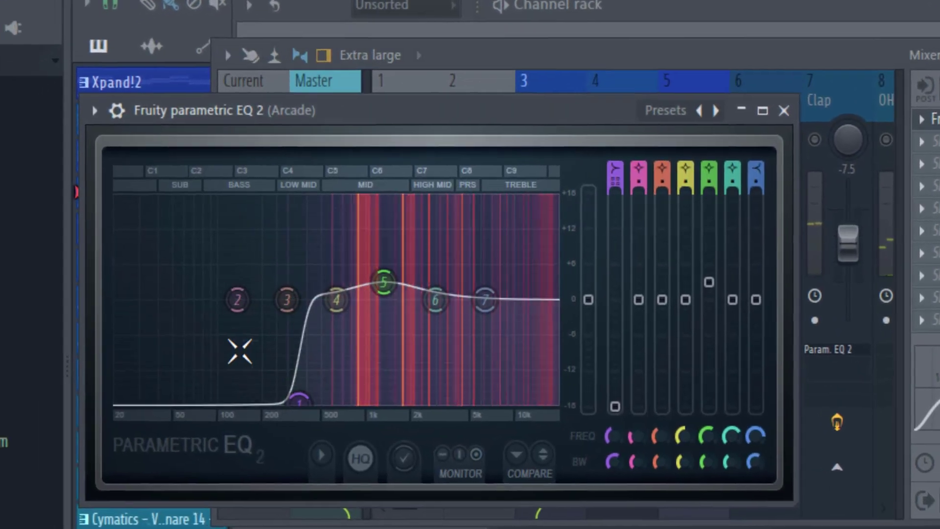
left_click_drag(413, 285, 398, 283)
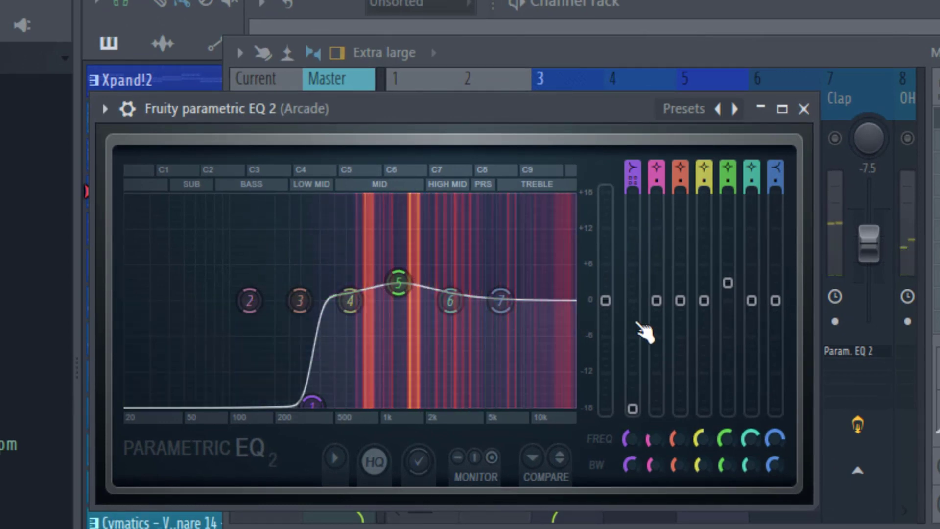
left_click_drag(606, 300, 605, 313)
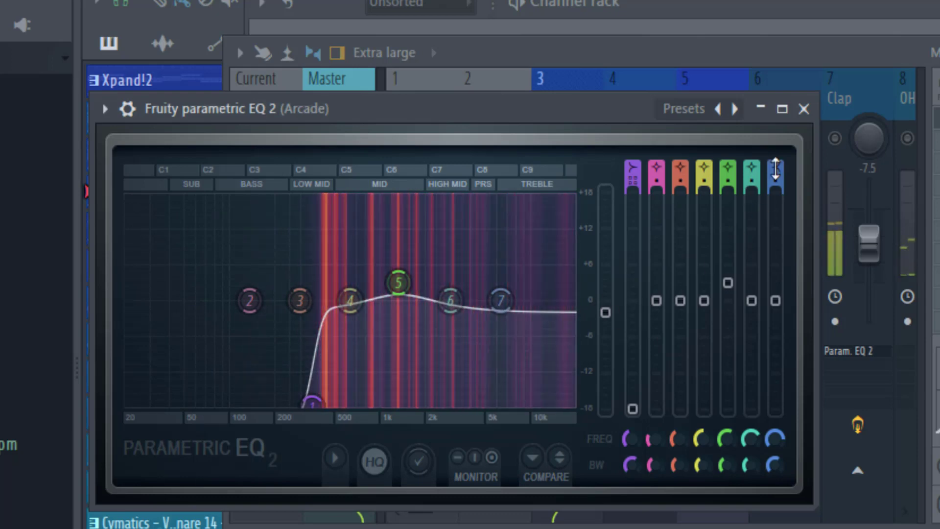
left_click(805, 109)
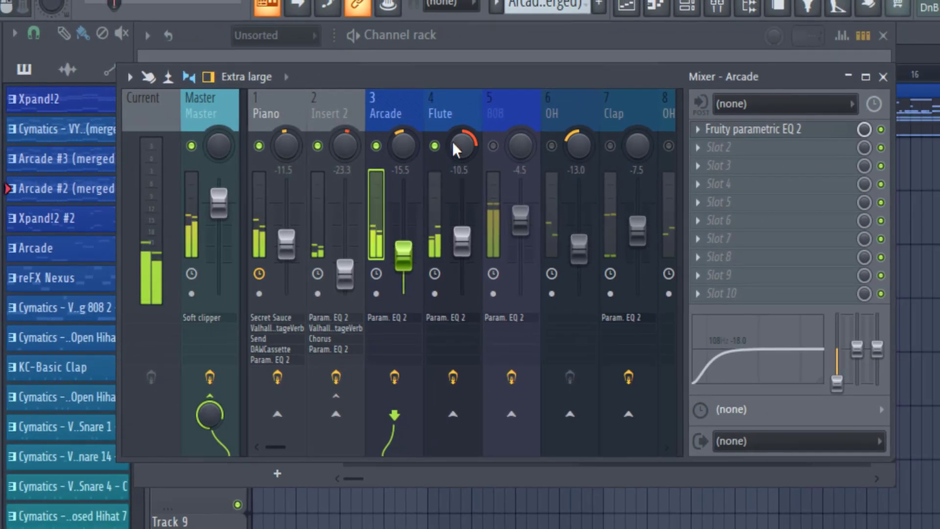
- Open the Flute track's Fruity parametric EQ 2
left_click(463, 110)
left_click(724, 131)
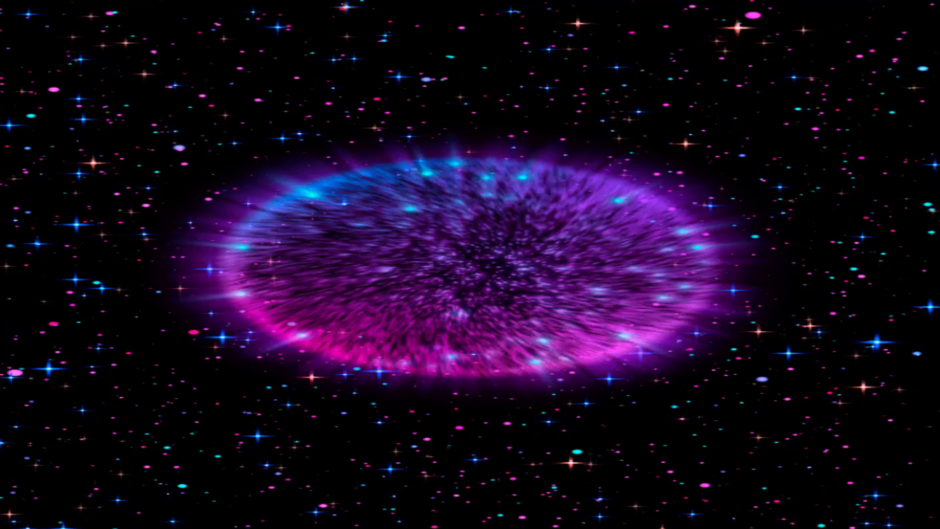